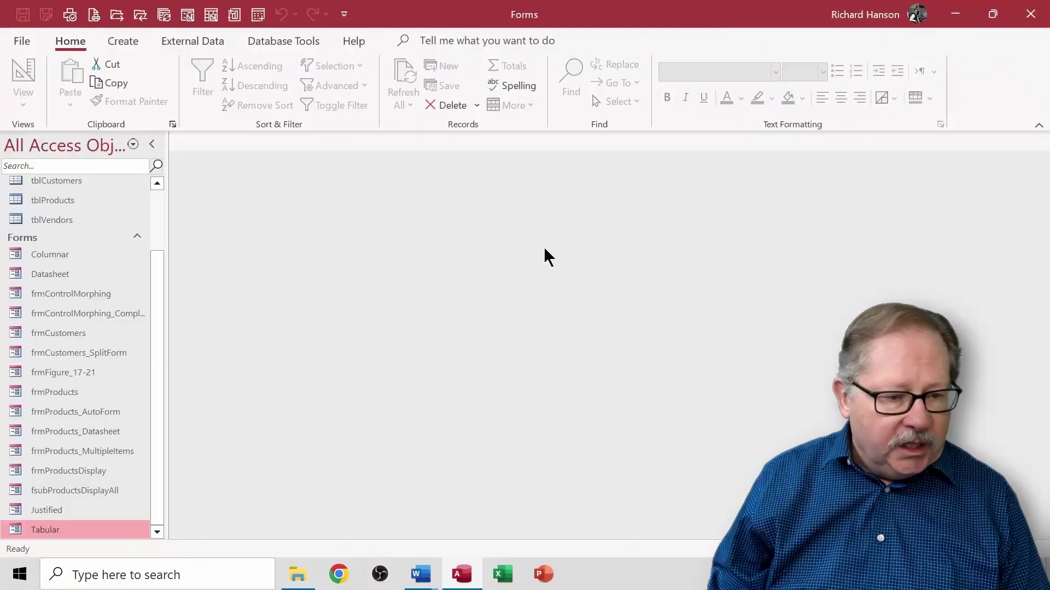
Select the tblProducts table in the Navigation Pane's Tables group
scroll(83, 333, up, 2)
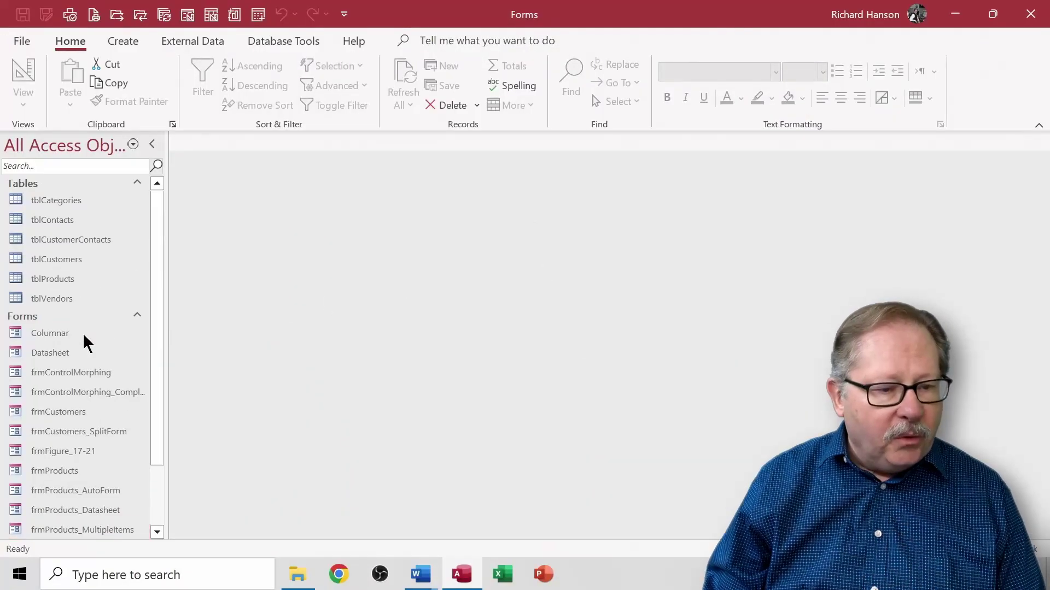
click(37, 279)
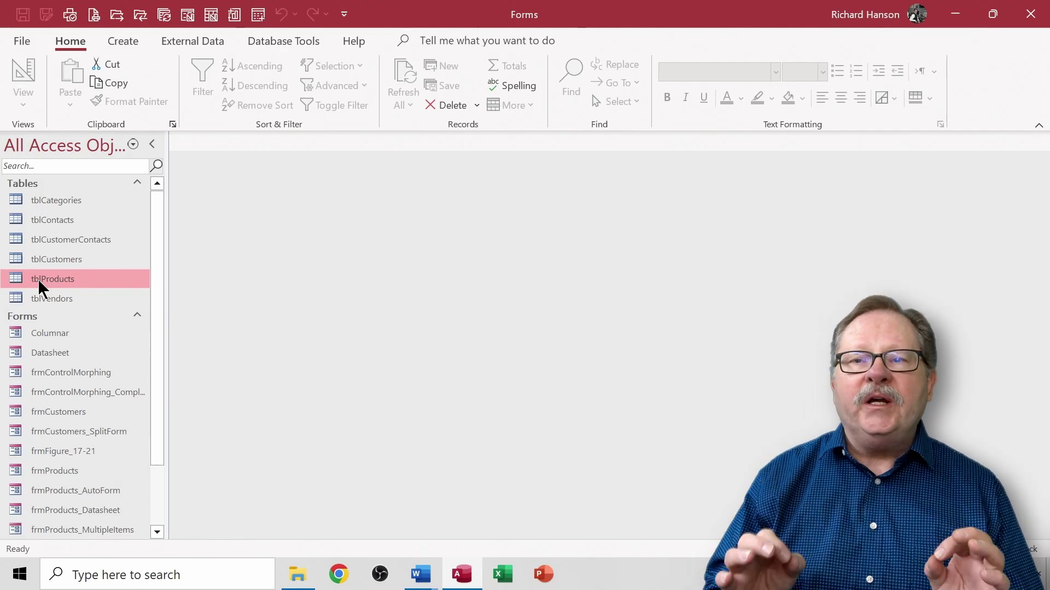
Generate a quick Form from tblProducts and scroll through its fields in Layout View
click(125, 41)
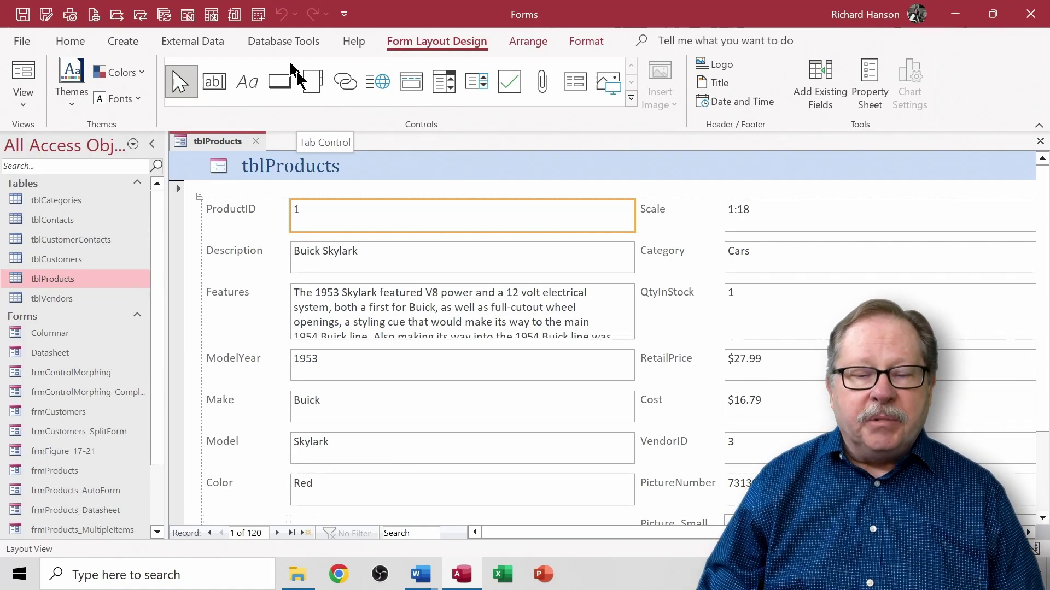
scroll(590, 277, down, 2)
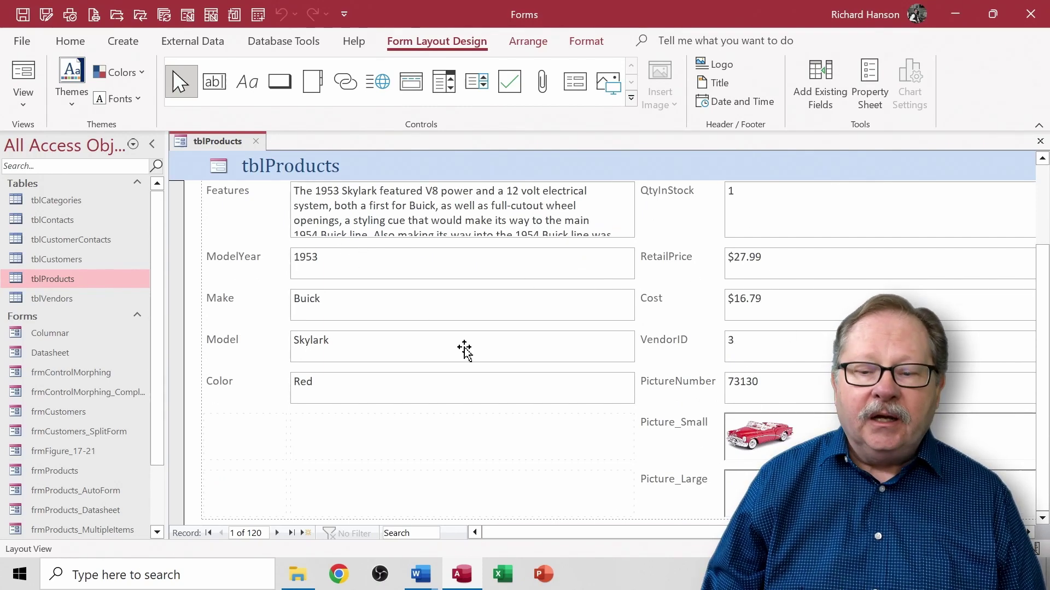
scroll(464, 350, up, 3)
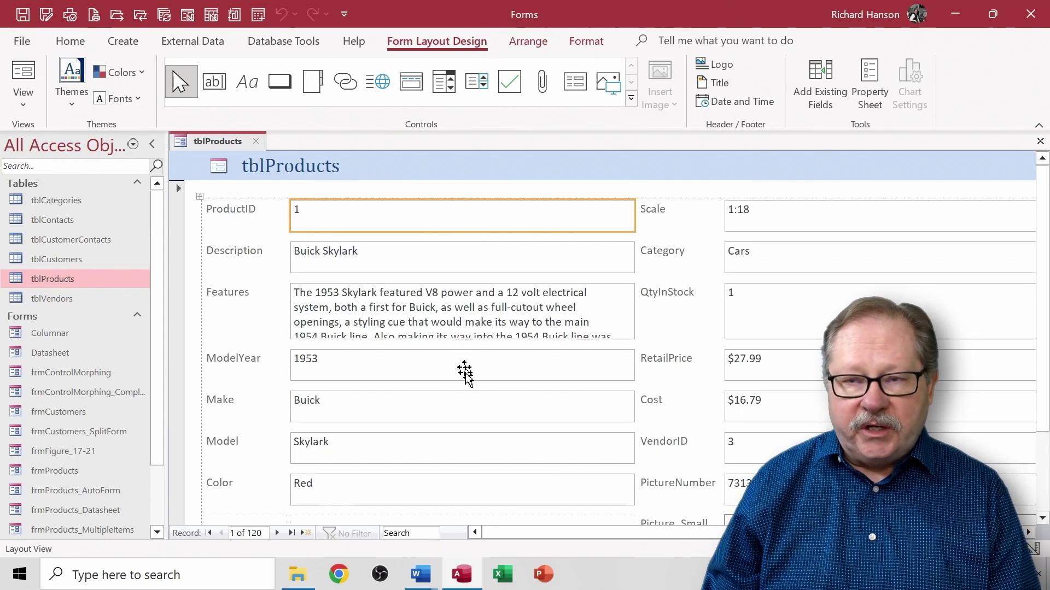
drag(555, 529, 509, 541)
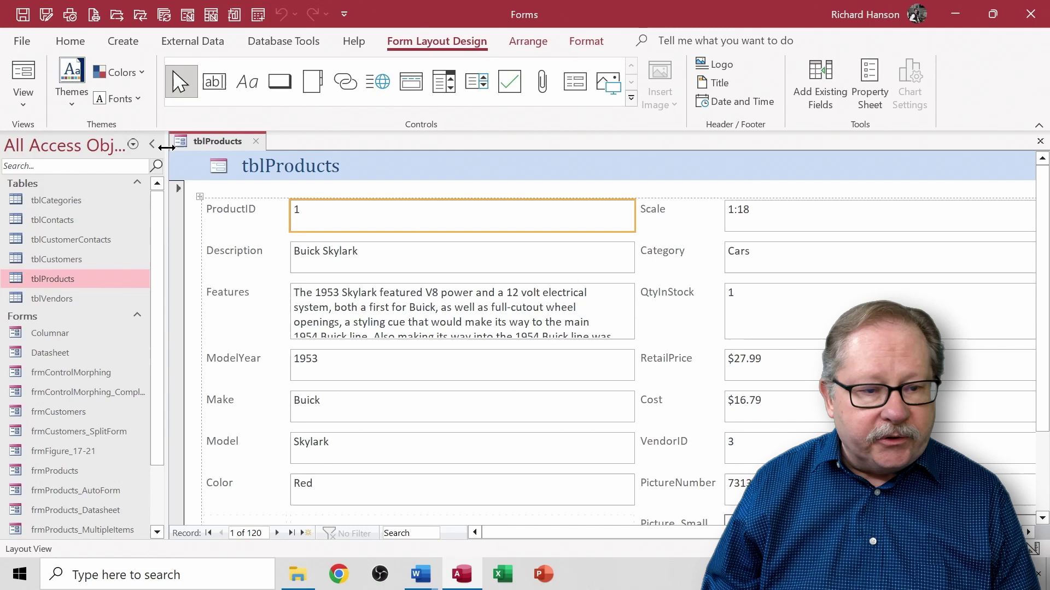
Collapse the Navigation Pane to widen the form, then expand it again
click(153, 146)
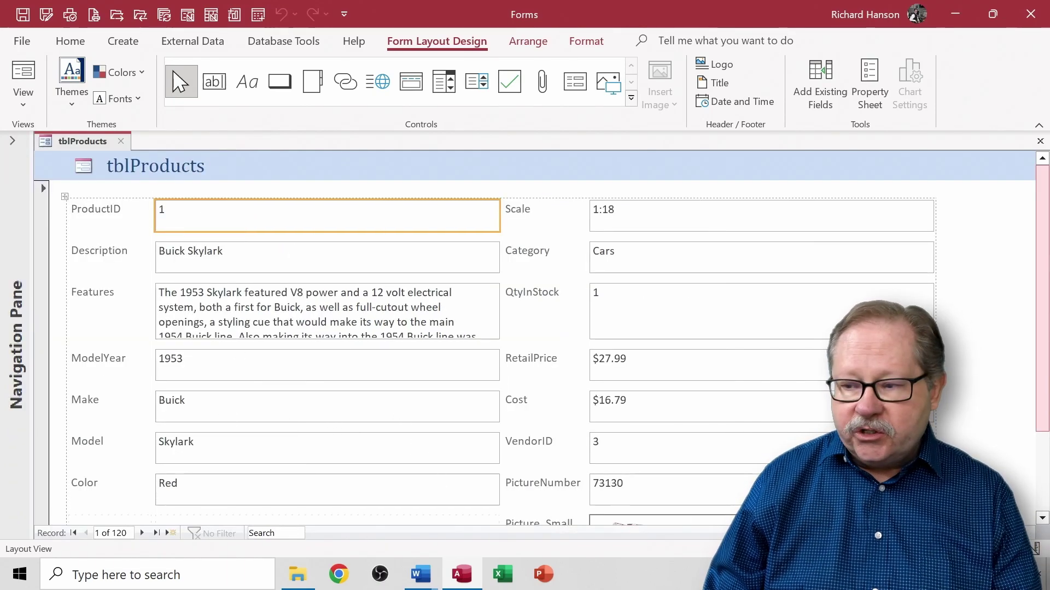
mouse_move(1044, 282)
mouse_down()
mouse_move(1043, 362)
mouse_move(1043, 271)
mouse_up()
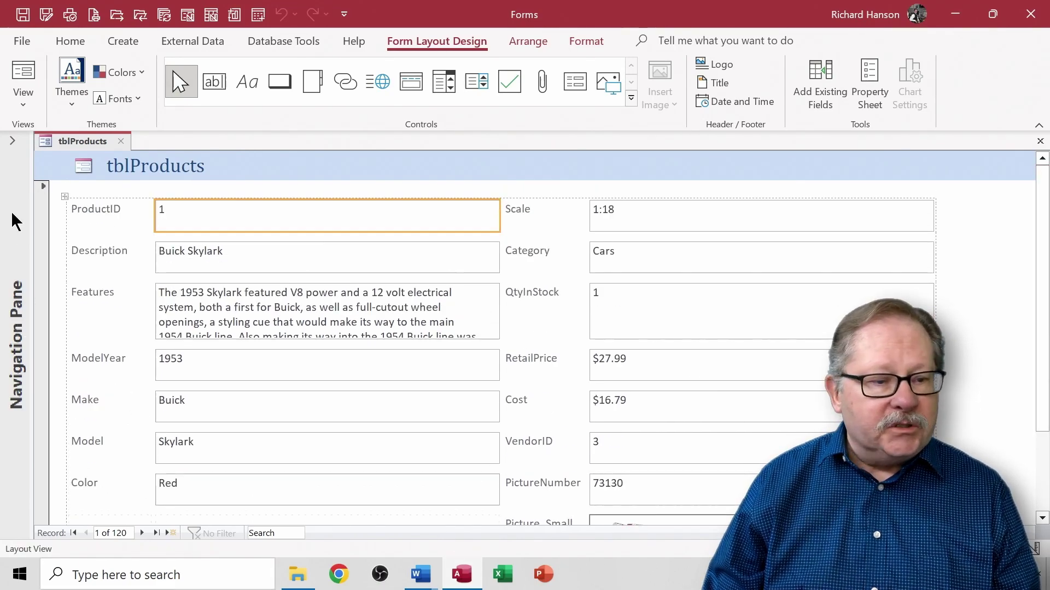
click(10, 140)
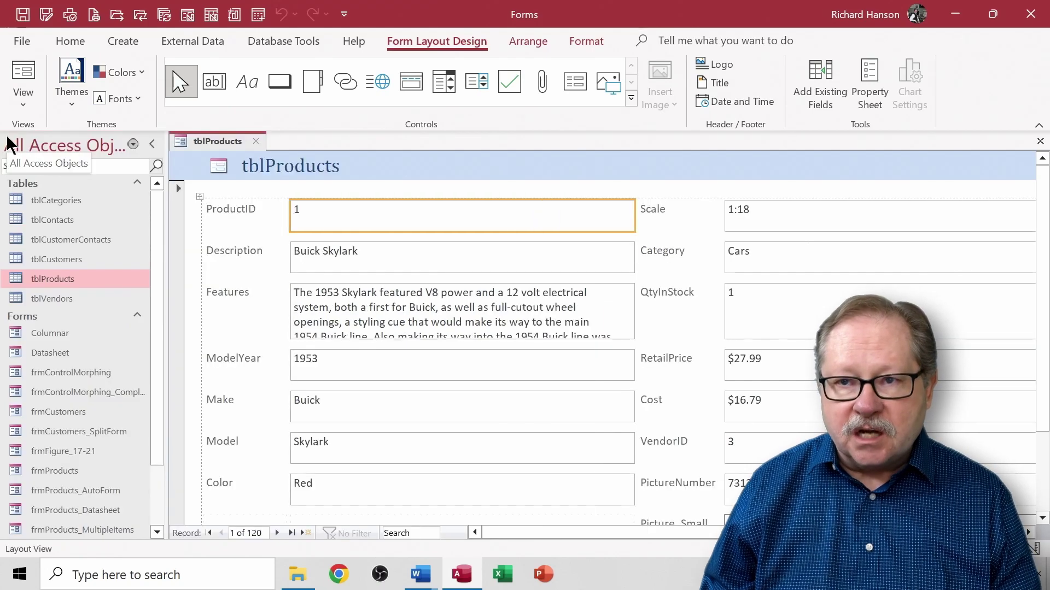
Create tblProducts1 with the Form Wizard using all tblProducts fields in Columnar layout, then scroll through it
click(126, 41)
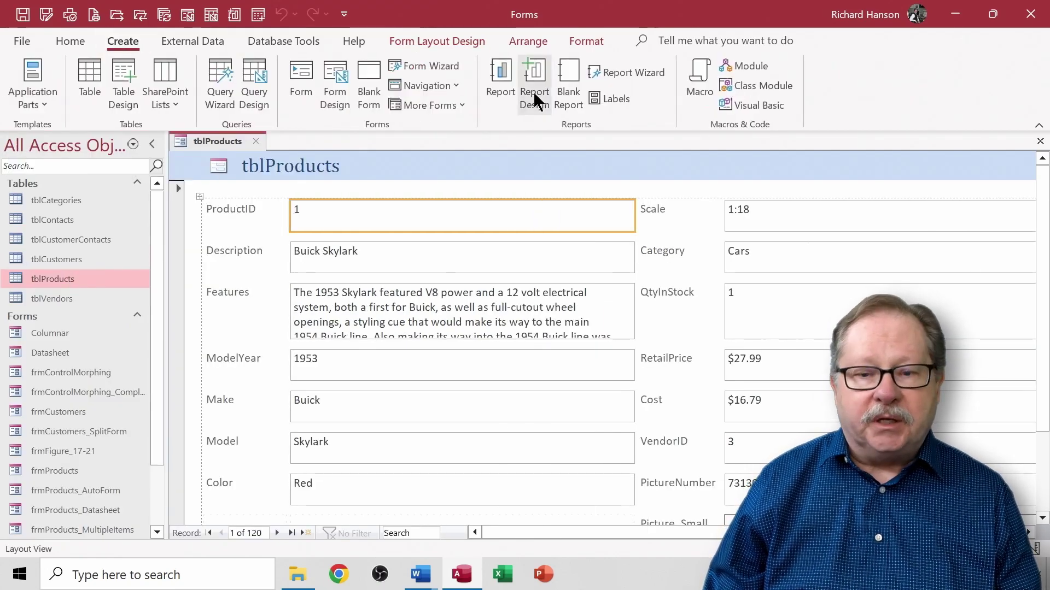
click(413, 65)
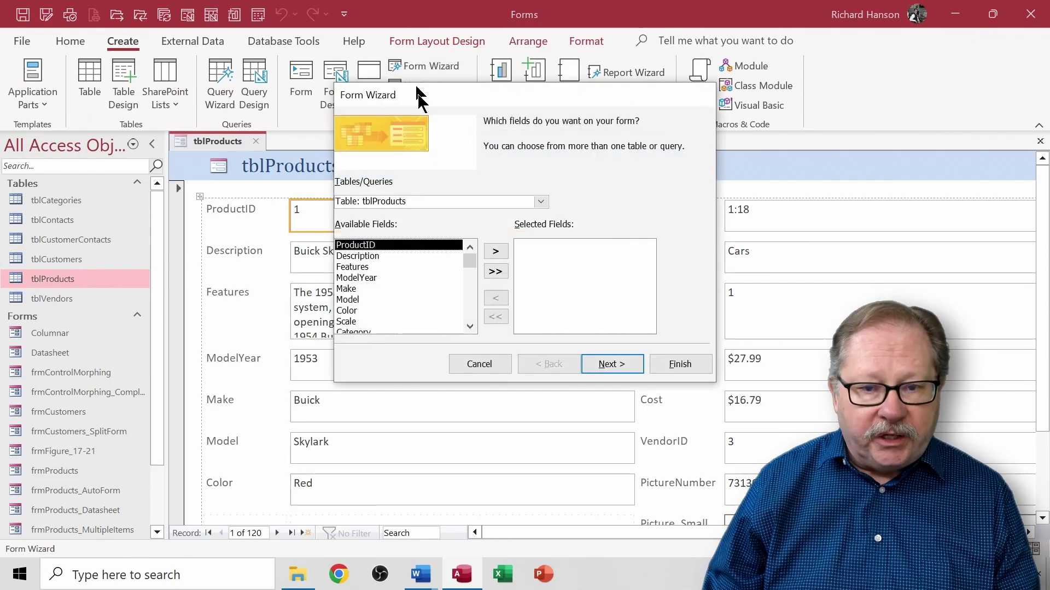
click(496, 272)
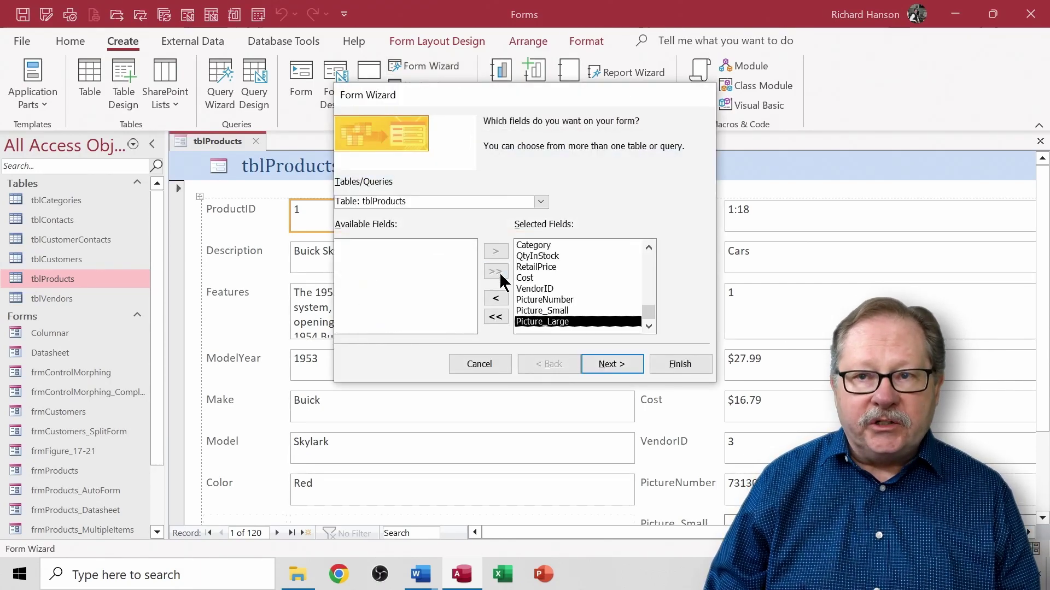
click(624, 366)
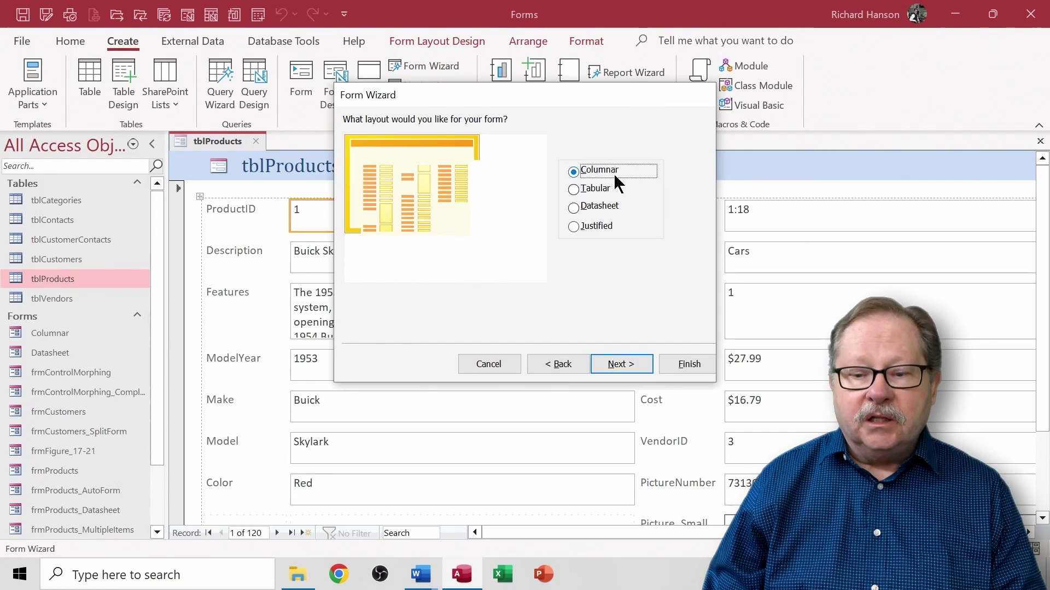
click(617, 363)
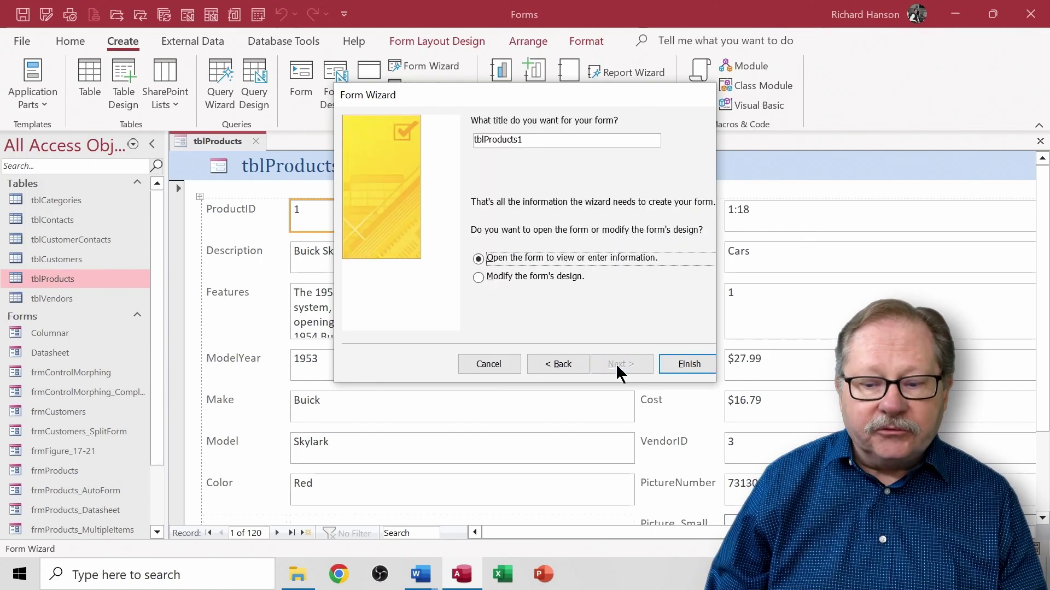
click(684, 363)
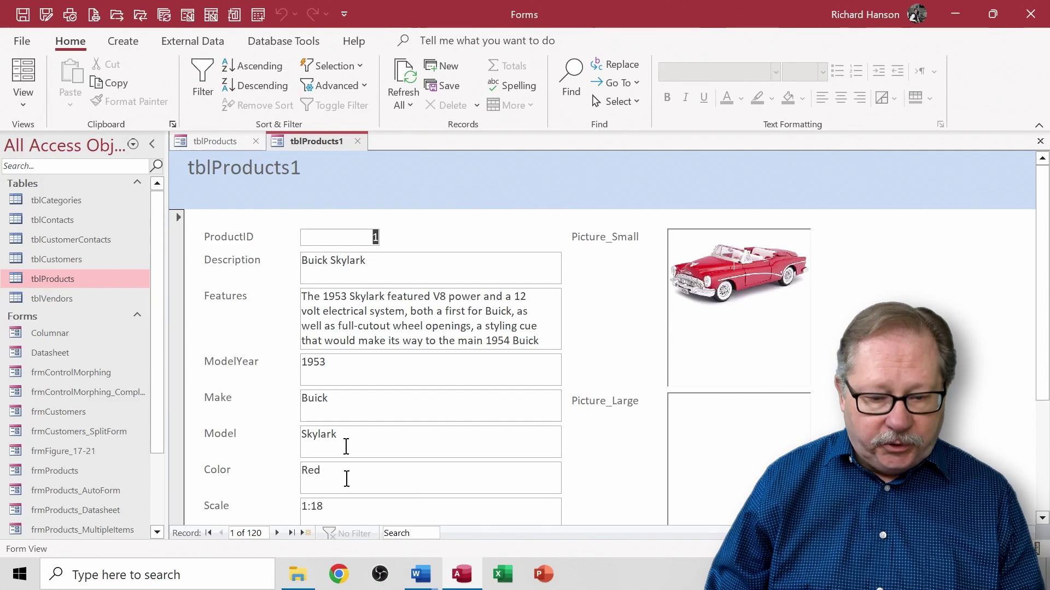
scroll(458, 320, down, 3)
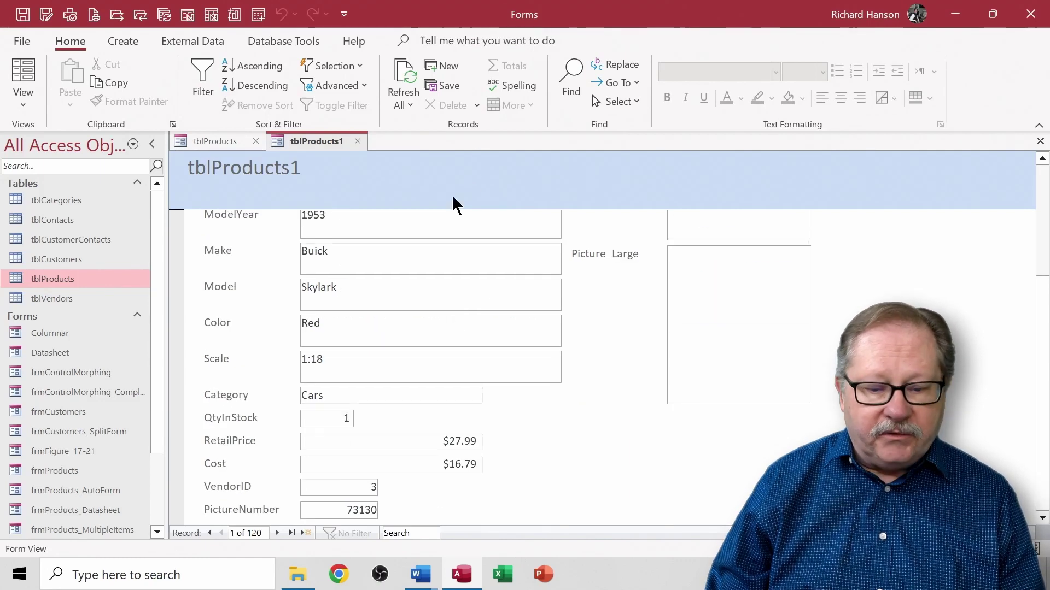
scroll(451, 195, up, 3)
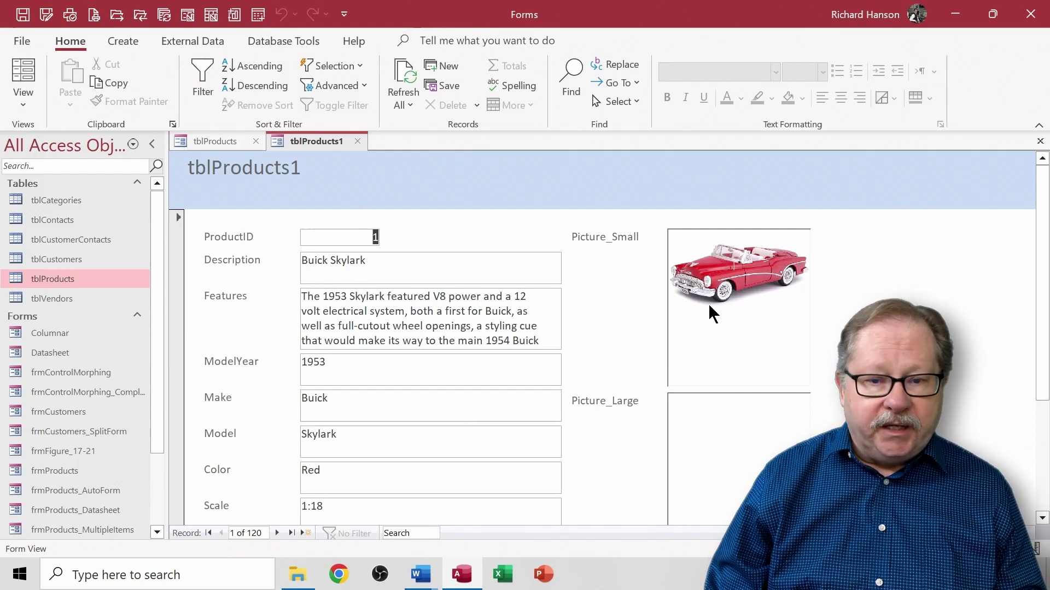
Create tblProducts2 with the Form Wizard using all tblProducts fields and the Tabular layout
click(117, 42)
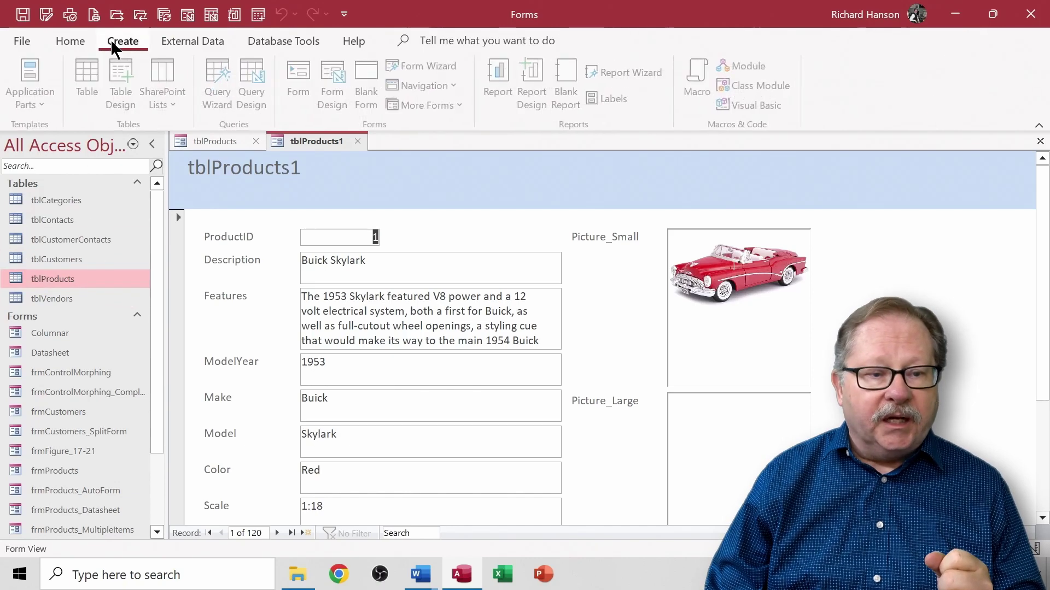
click(409, 66)
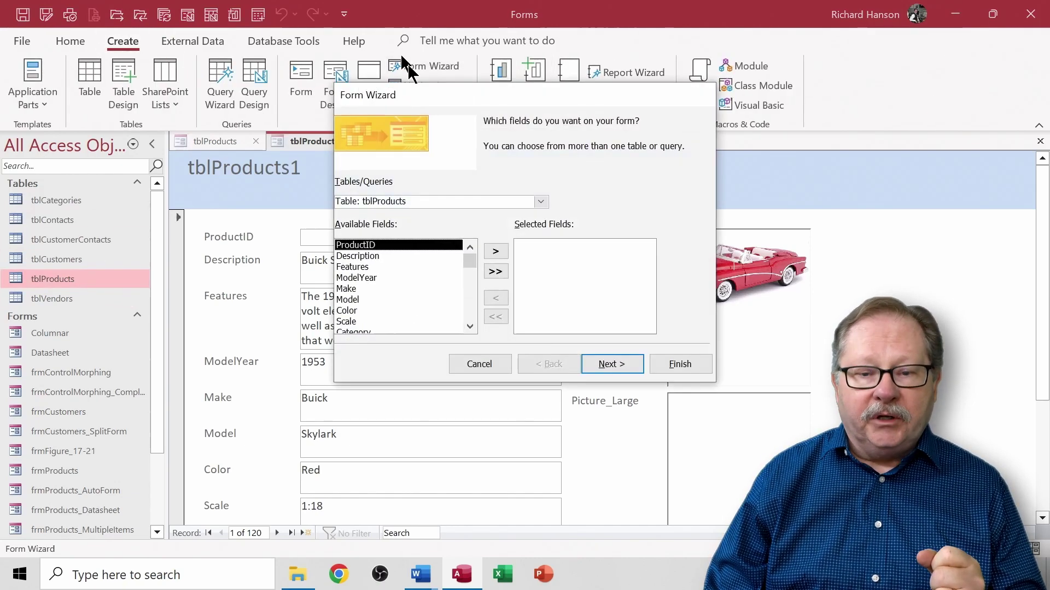
click(495, 271)
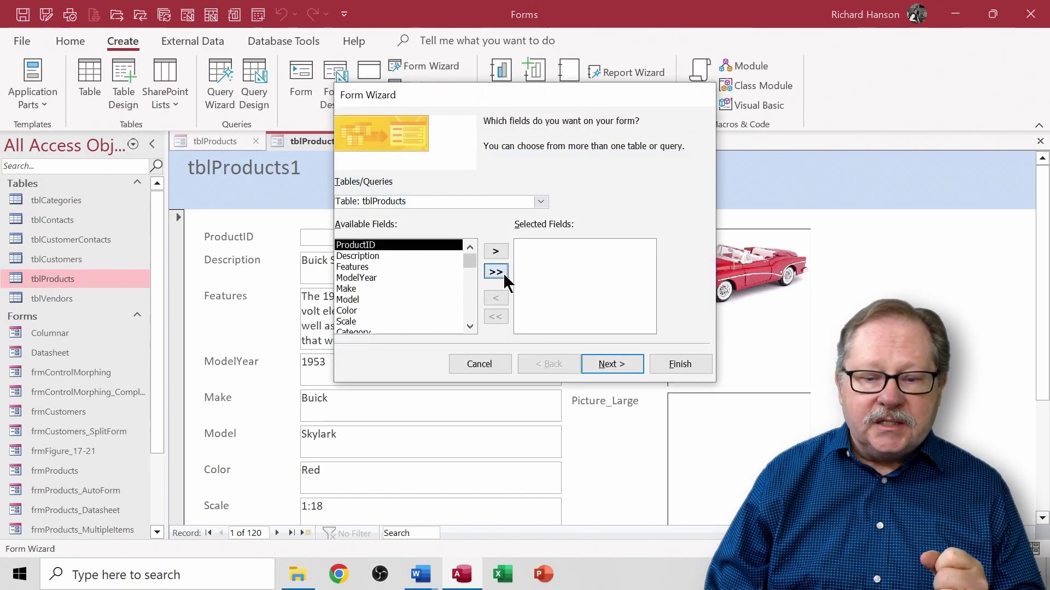
click(612, 364)
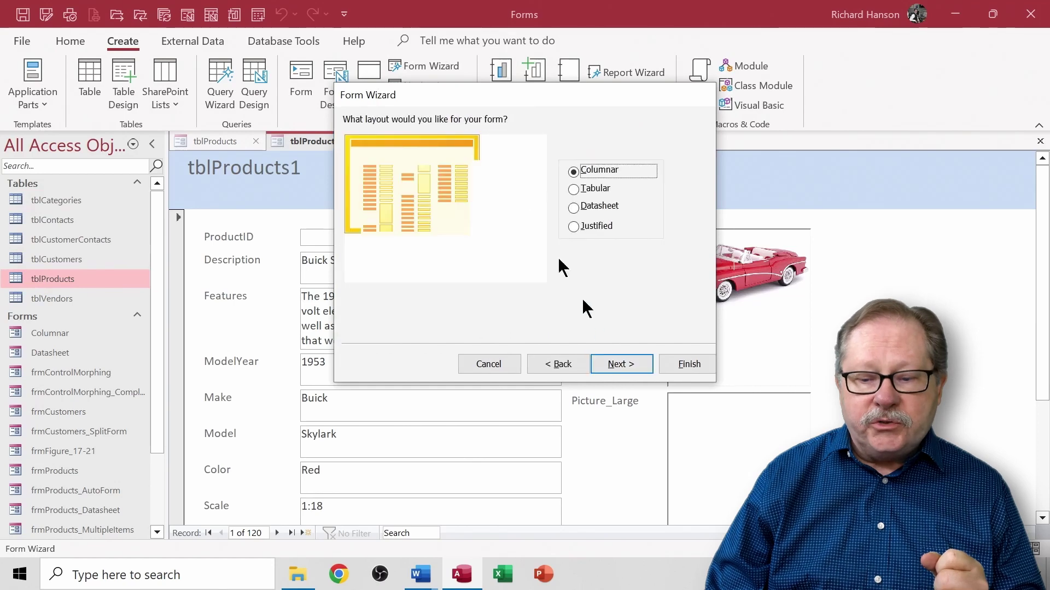
click(596, 188)
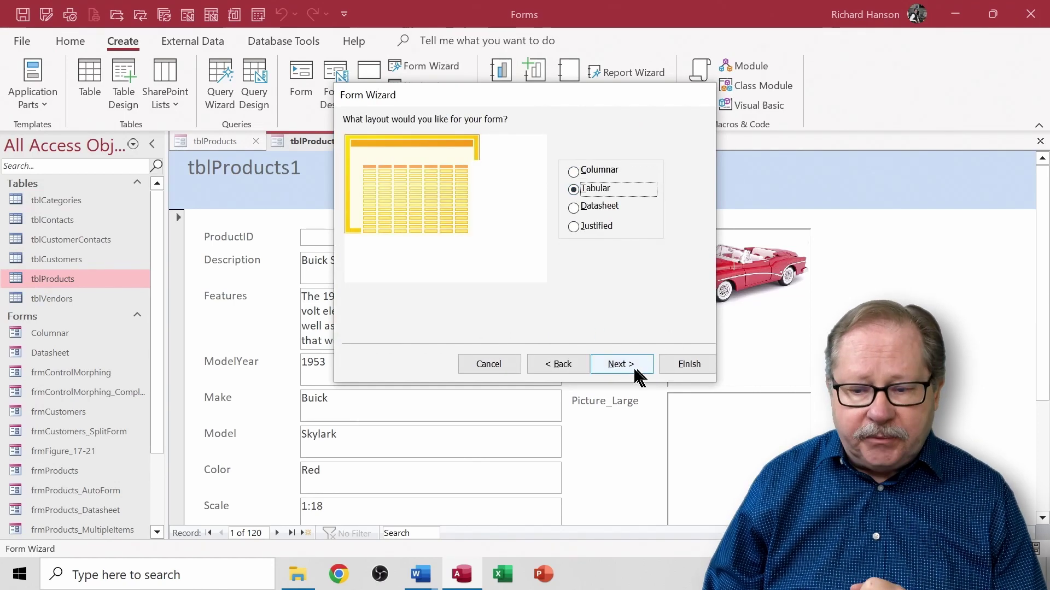
click(687, 364)
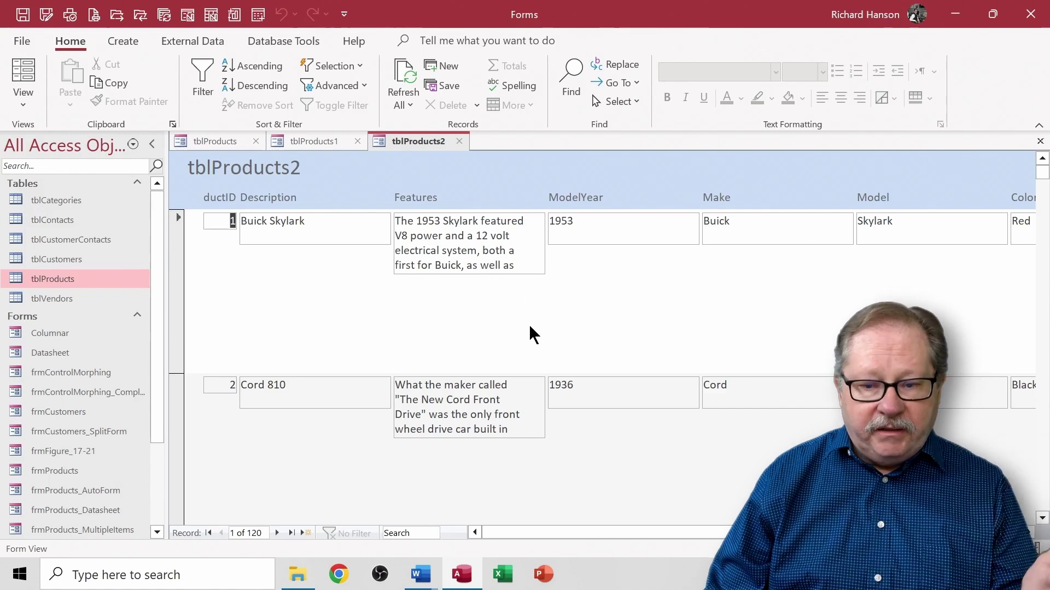
mouse_move(516, 534)
mouse_down()
mouse_move(766, 542)
mouse_move(507, 541)
mouse_up()
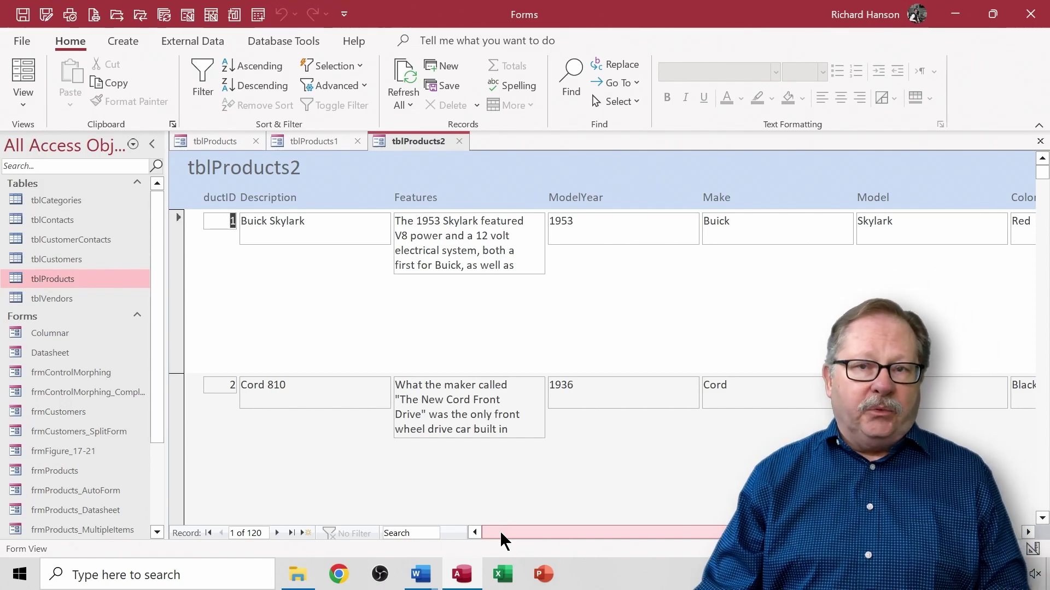
drag(500, 530, 631, 360)
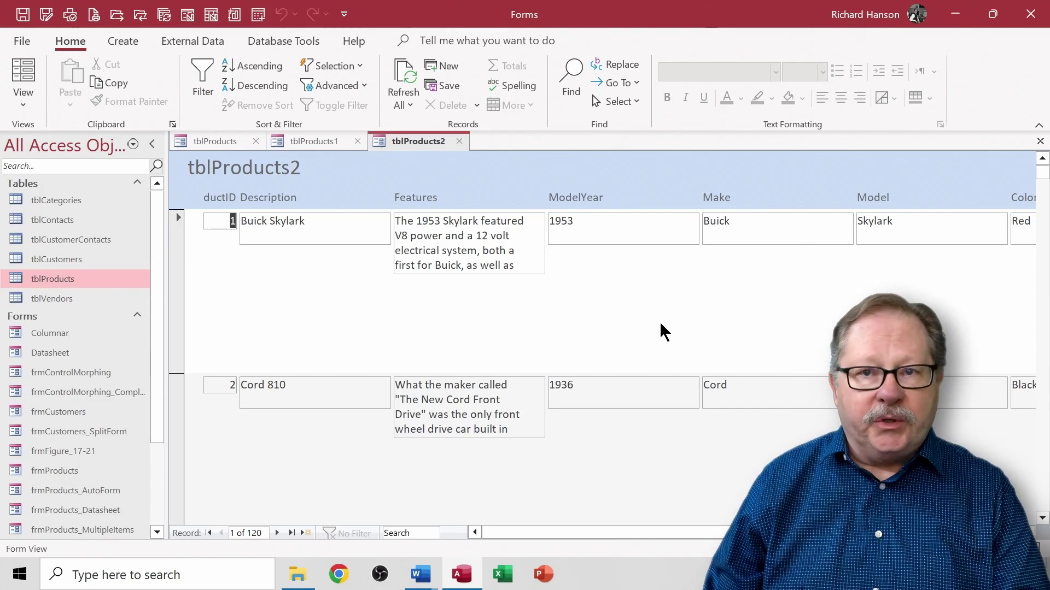
In Design View, narrow the ModelYear label and text box, then open the Form Header properties
click(23, 99)
click(44, 208)
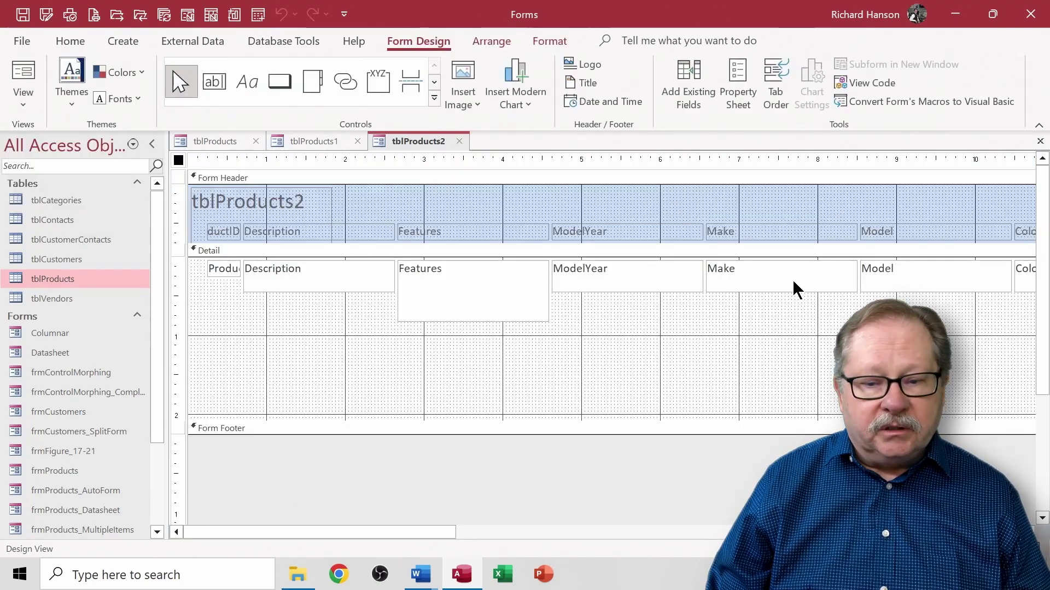
click(677, 276)
drag(674, 215, 678, 323)
drag(706, 280, 622, 278)
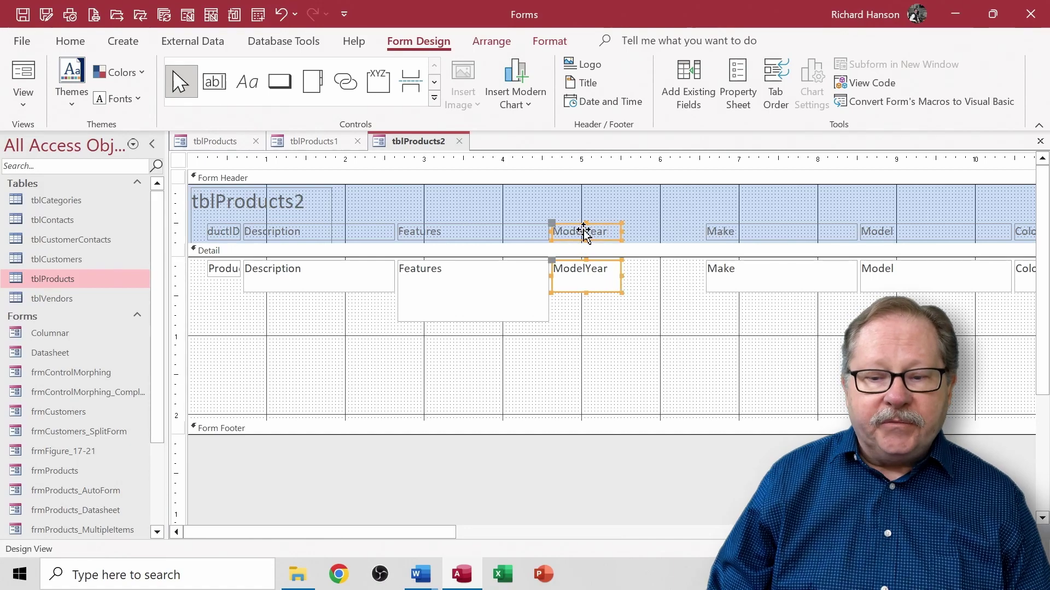
double_click(584, 210)
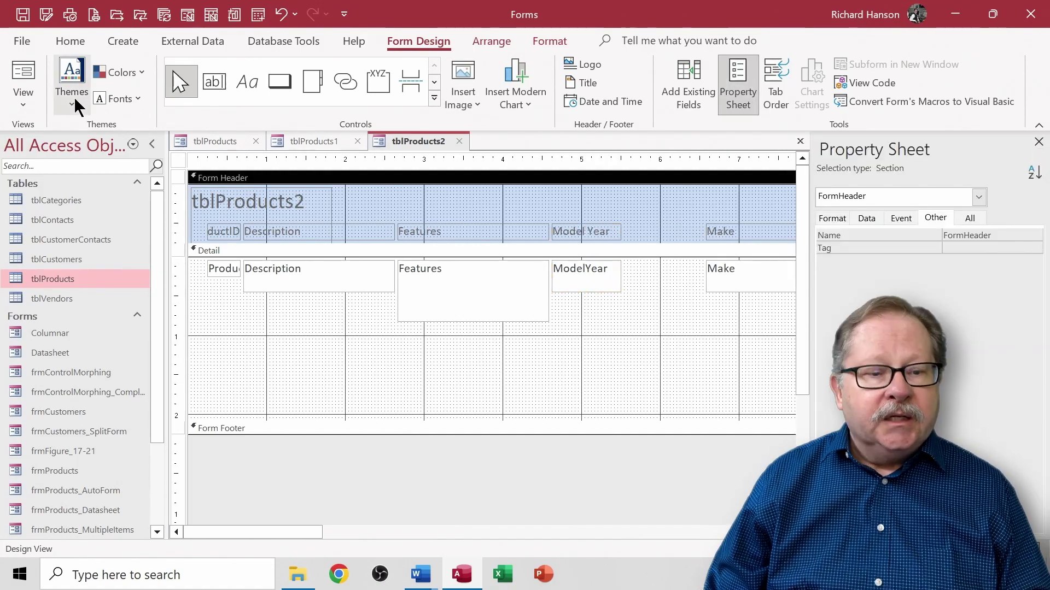
Create tblProducts3 with the Form Wizard using all tblProducts fields and the Datasheet layout
click(110, 42)
click(432, 66)
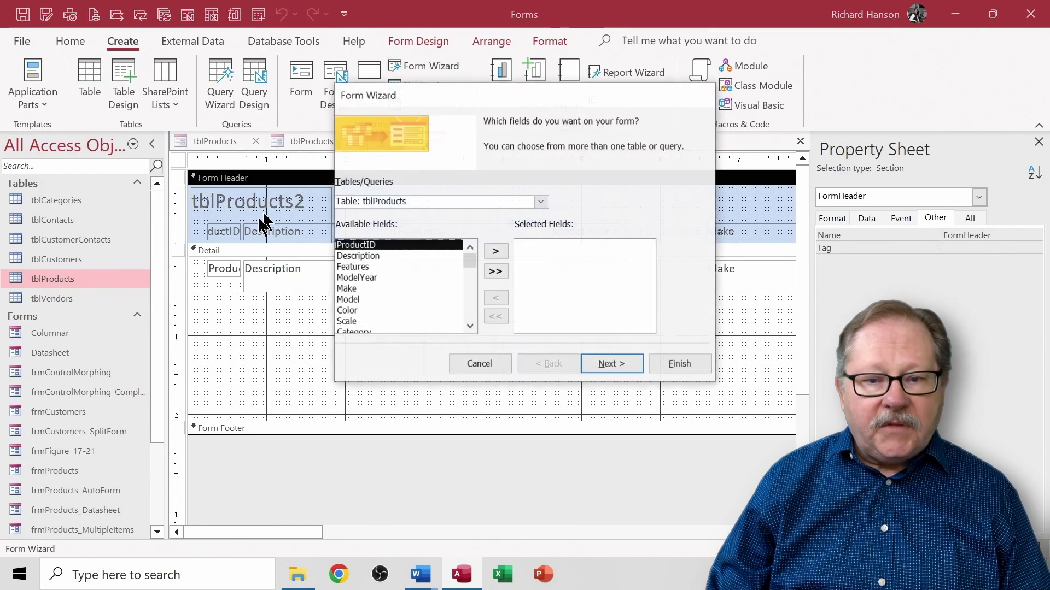
click(496, 271)
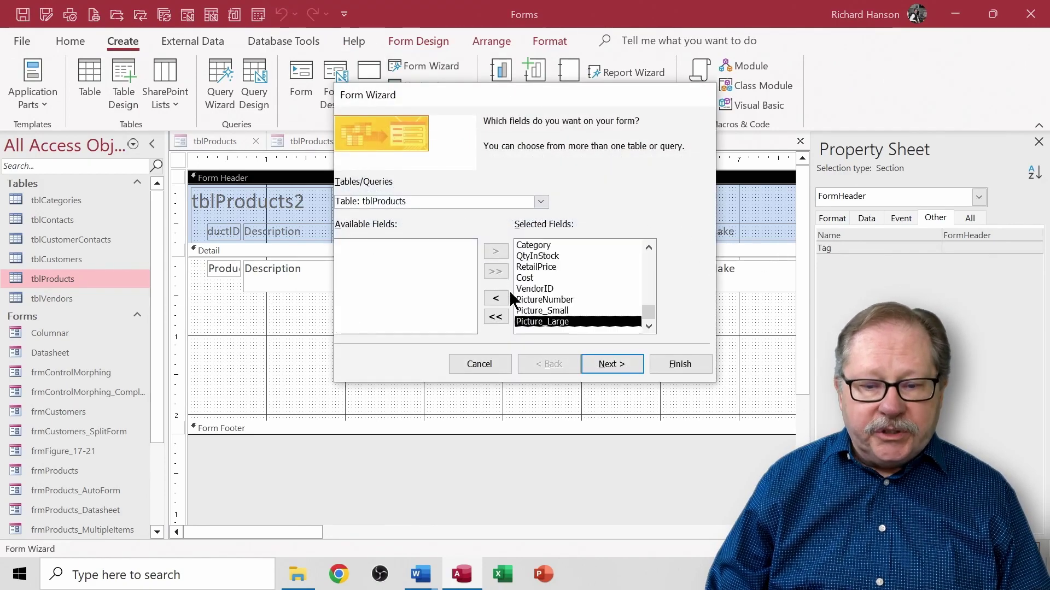
click(599, 365)
click(574, 208)
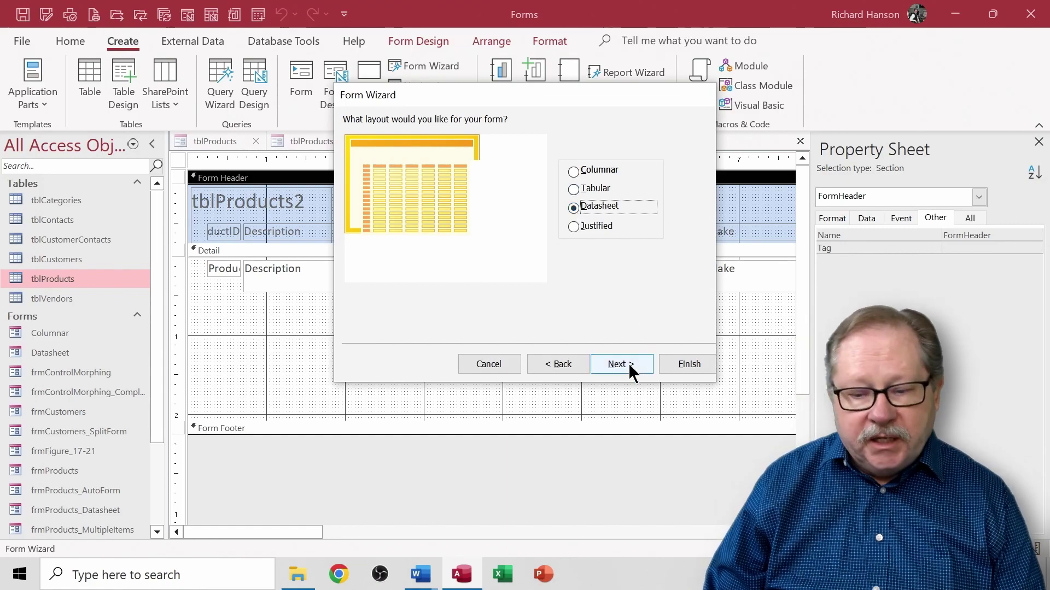
click(681, 370)
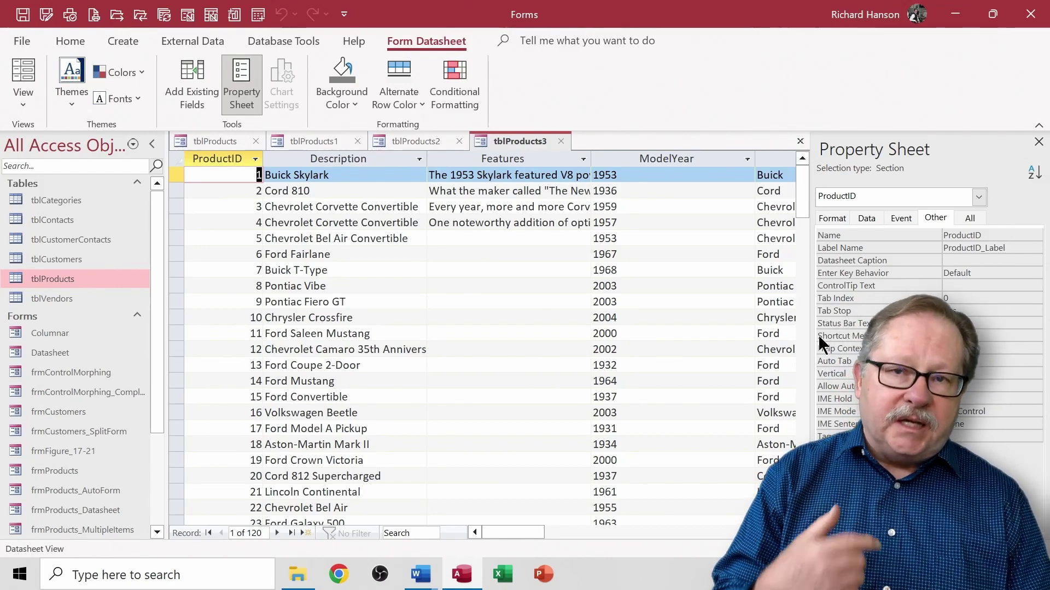
Show tblProducts3 in Form View, compare it with tblProducts1, then return tblProducts3 to Layout View
click(16, 110)
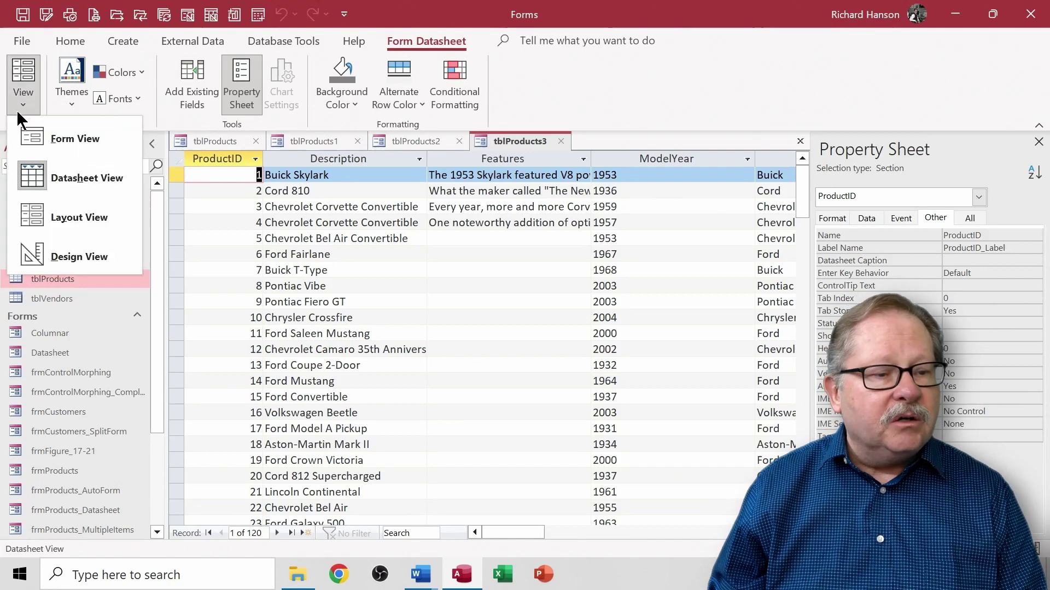
click(49, 137)
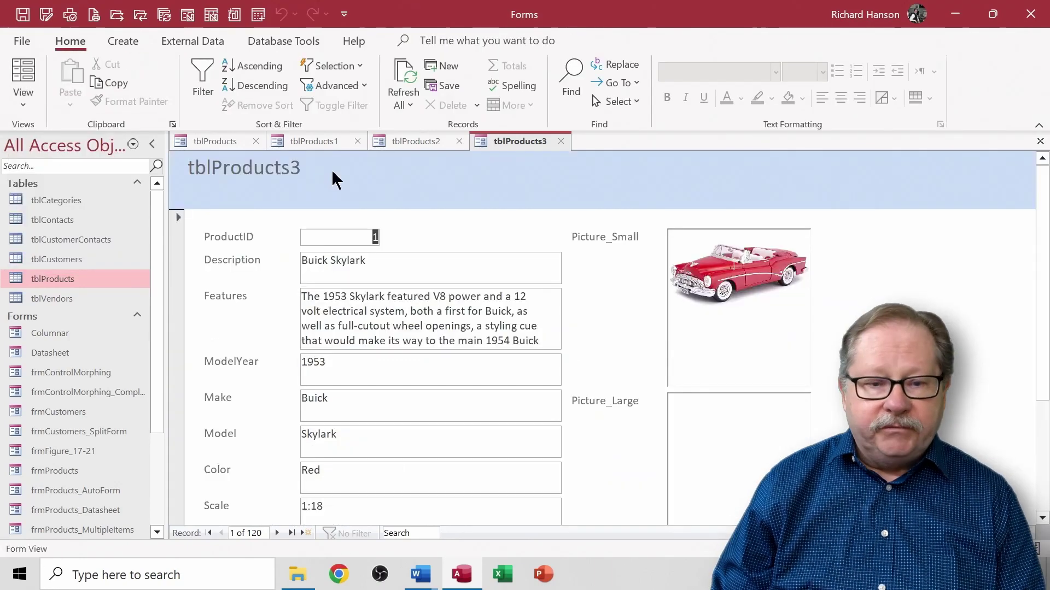
click(313, 143)
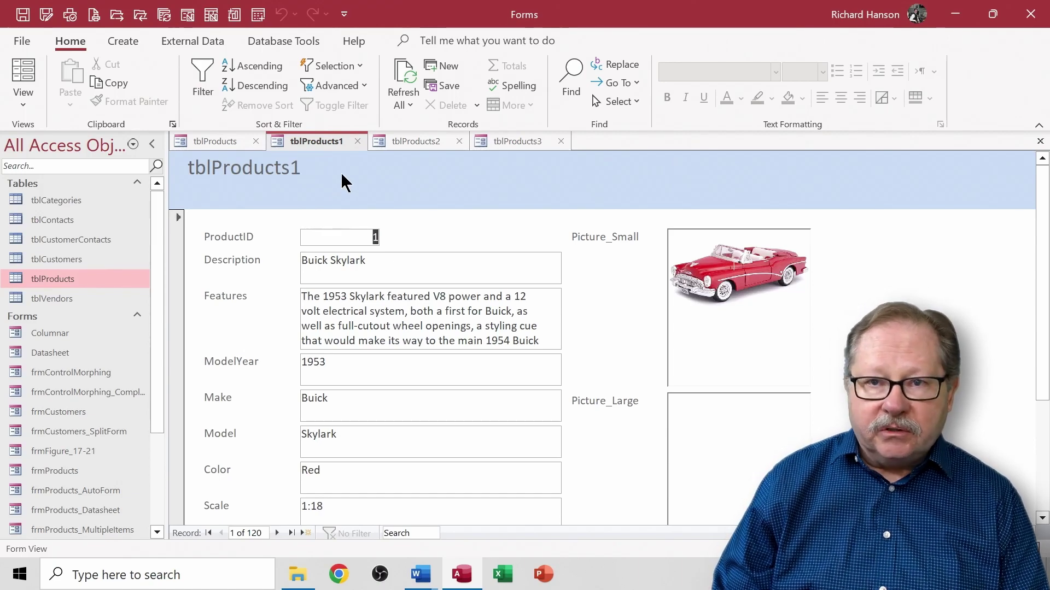
key(ctrl+F6)
click(22, 107)
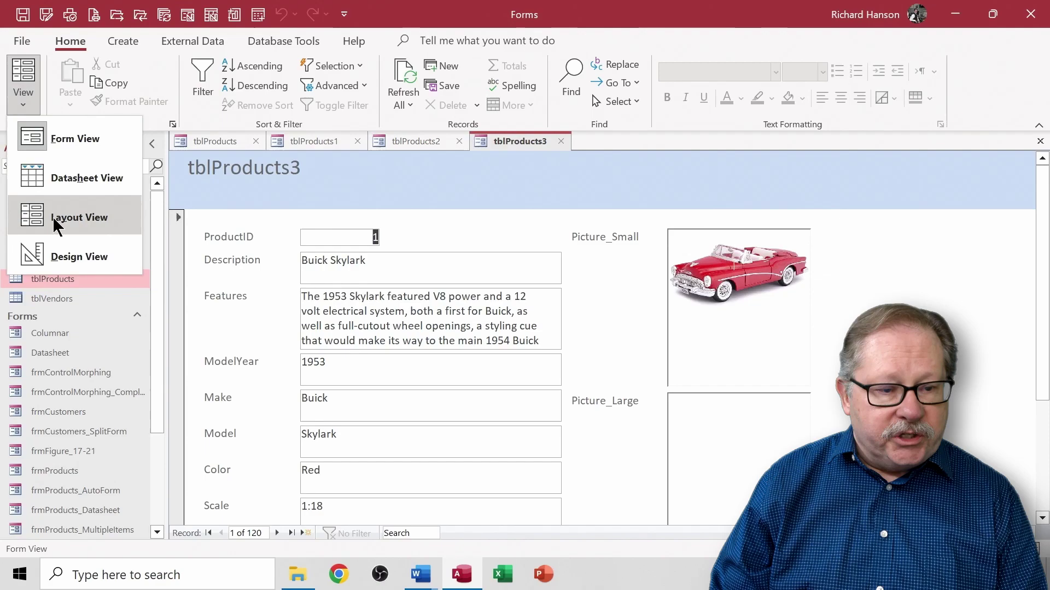
click(33, 219)
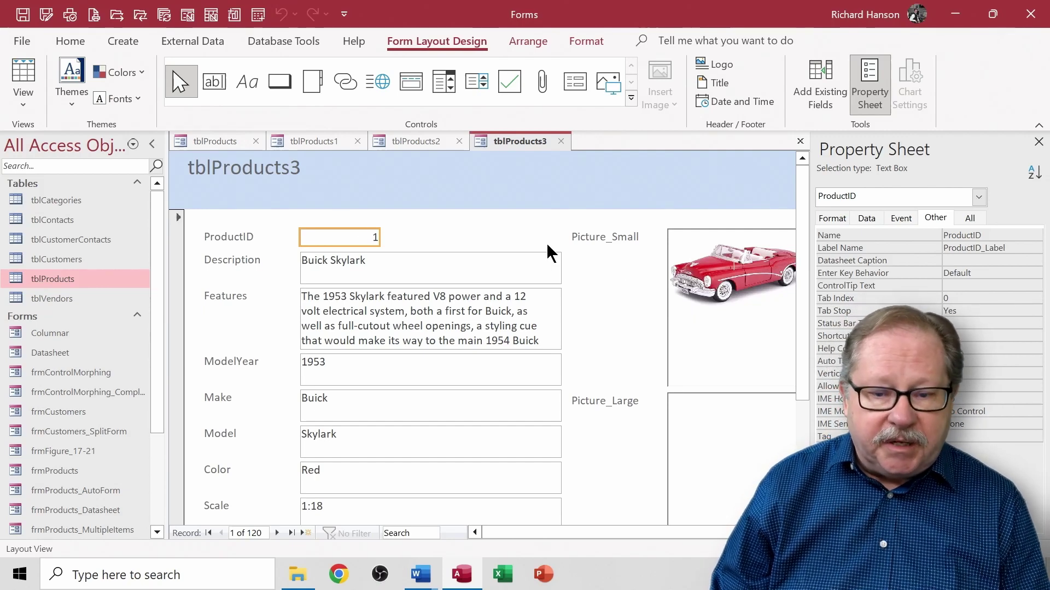
Create tblProducts4 with the Form Wizard using all fields in Justified layout, then scroll through it
click(116, 44)
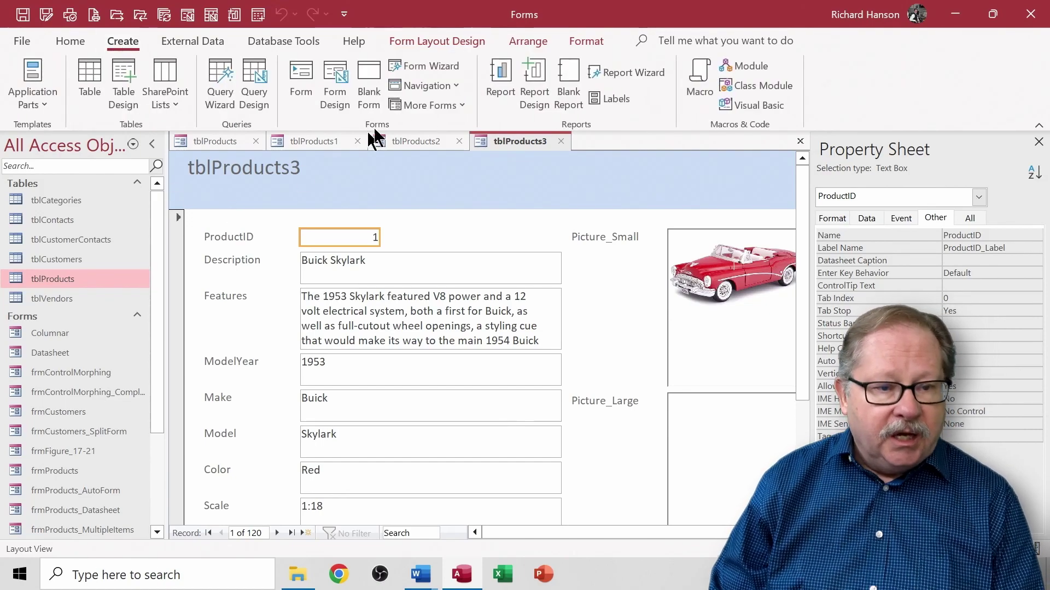
click(449, 67)
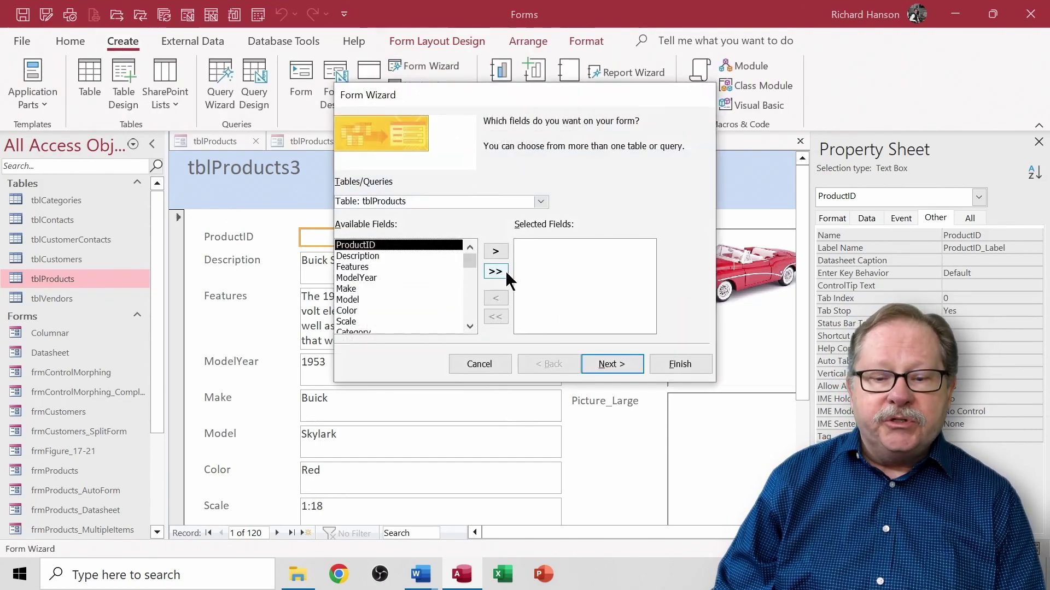
click(495, 272)
click(604, 365)
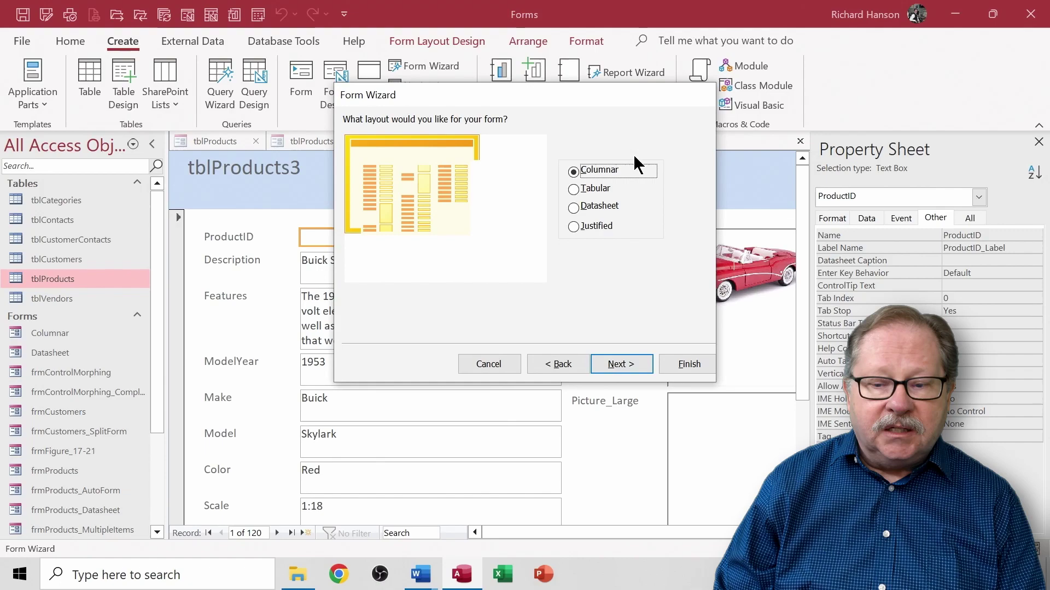
click(573, 226)
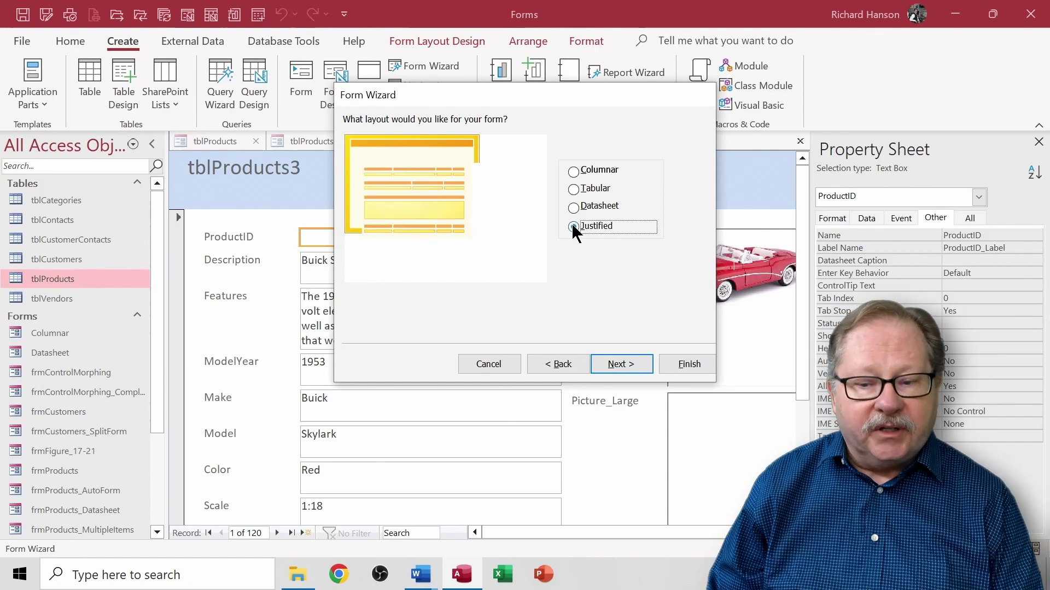
click(689, 364)
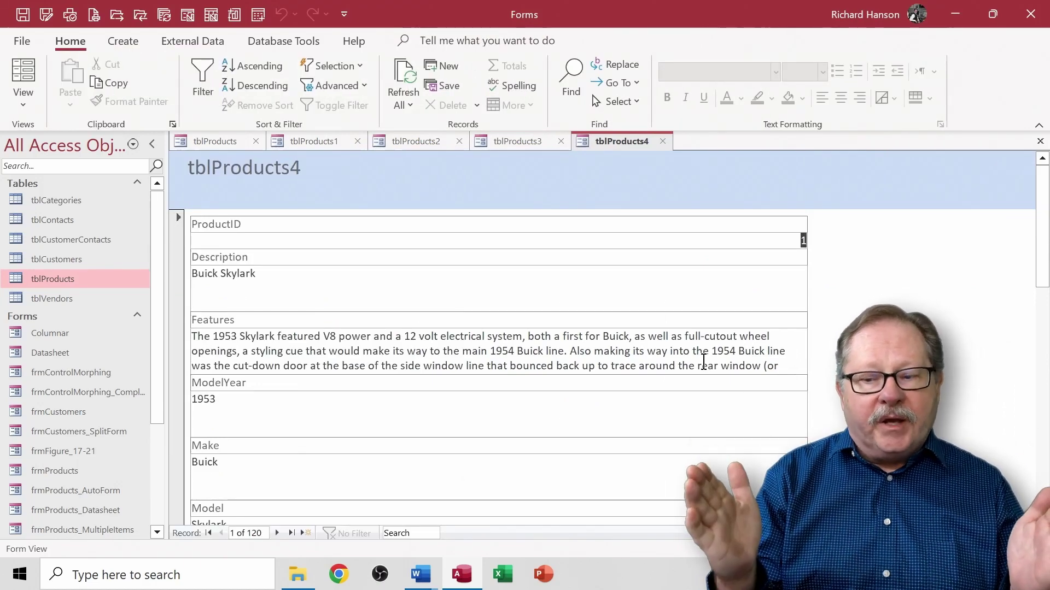
scroll(810, 356, down, 10)
scroll(808, 351, up, 5)
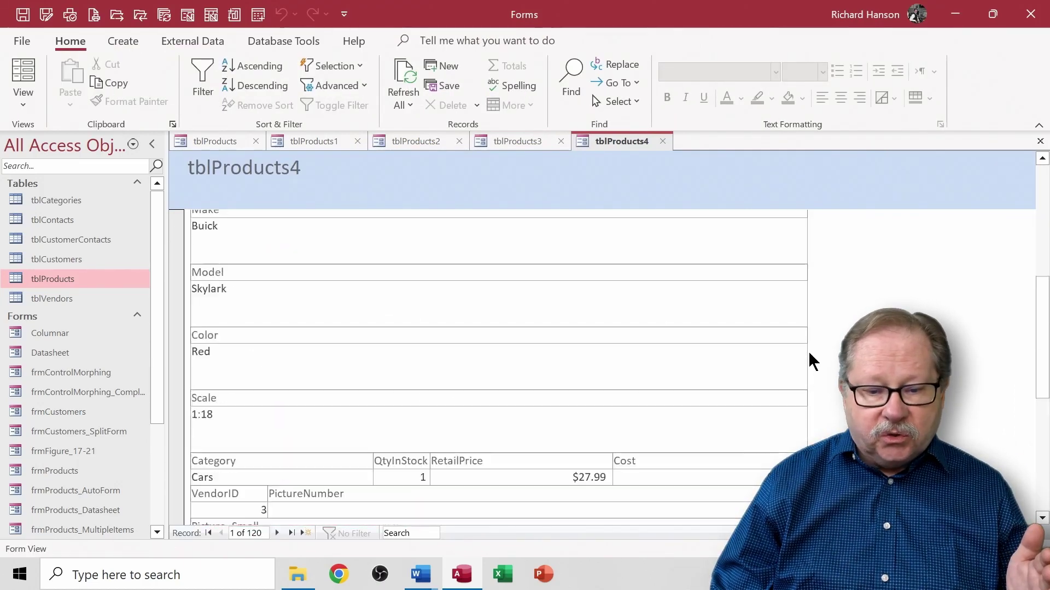
scroll(808, 359, down, 3)
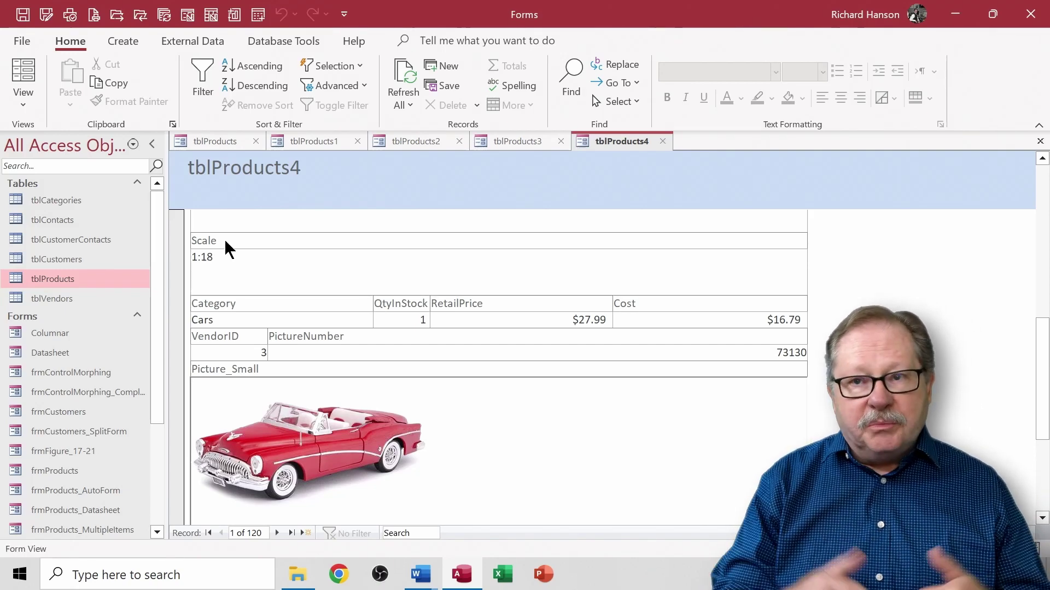
scroll(261, 302, up, 3)
scroll(376, 345, up, 2)
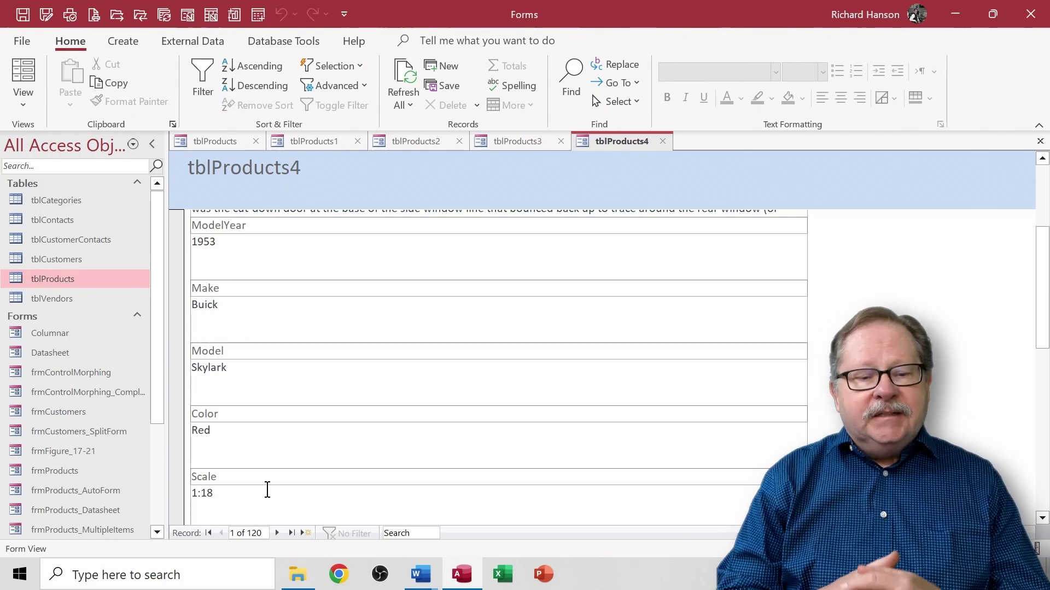
Switch tblProducts4 to Design View from the View menu
click(22, 104)
click(50, 210)
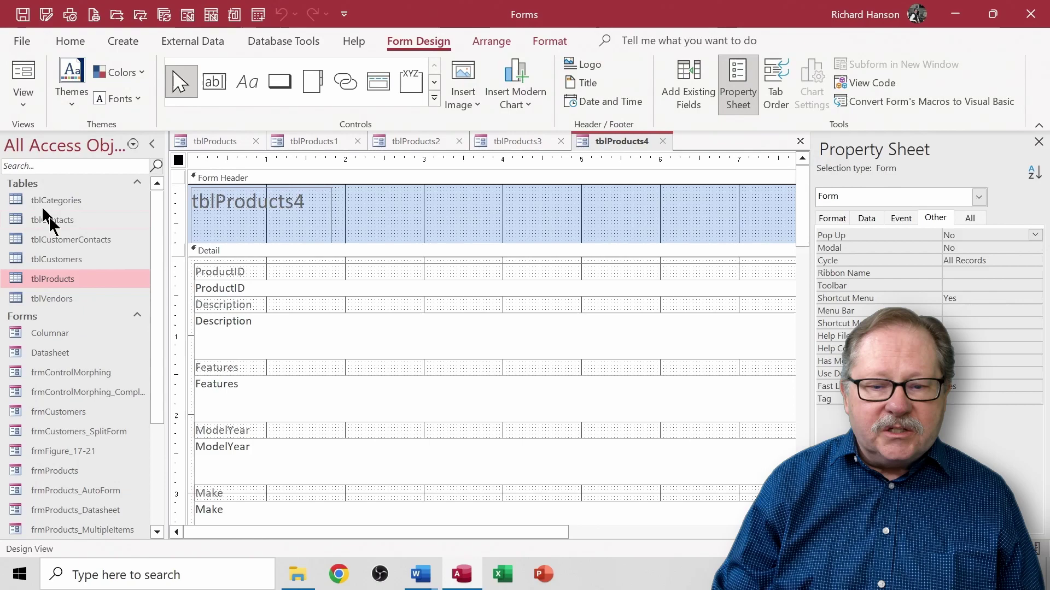